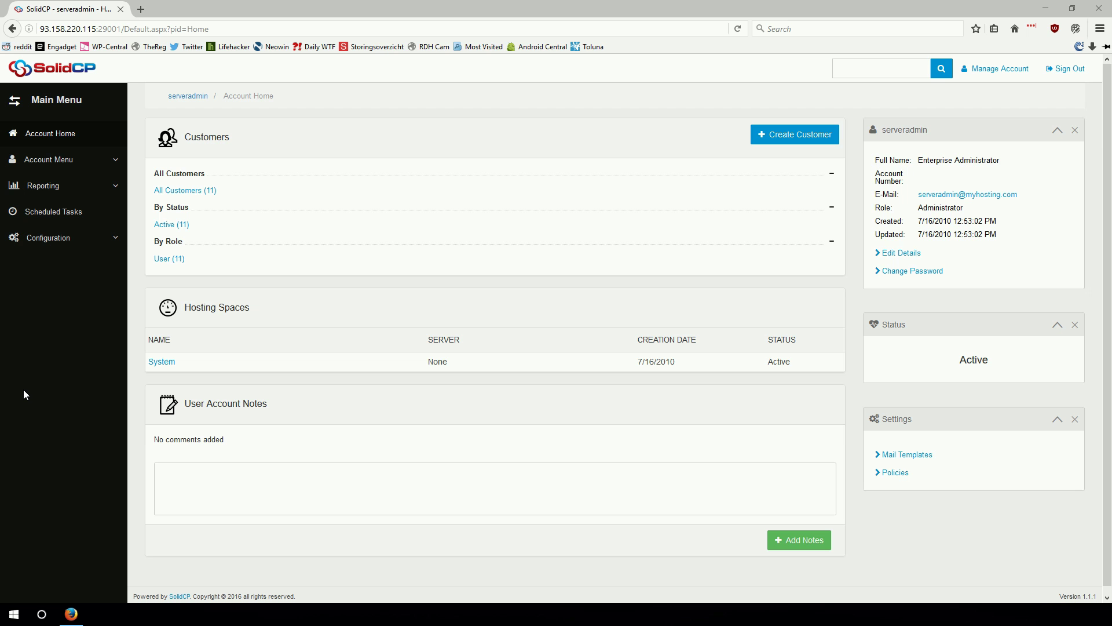
# - Review TestVM05's Remote Desktop Services settings: certificate, connection broker and gateway details
pyautogui.click(84, 237)
pyautogui.click(47, 296)
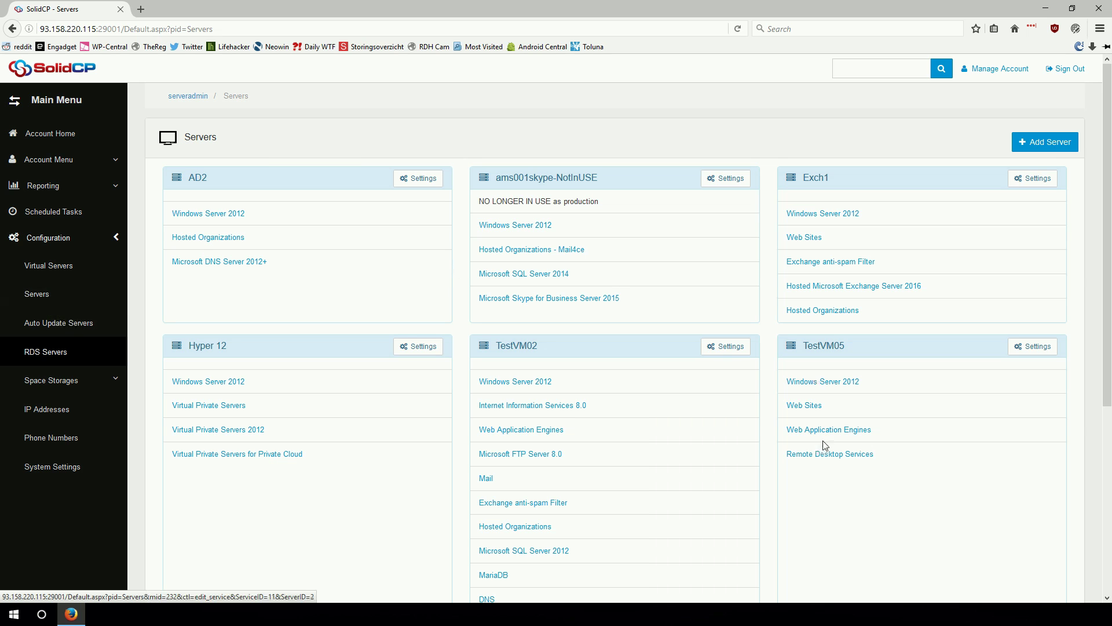
pyautogui.click(819, 455)
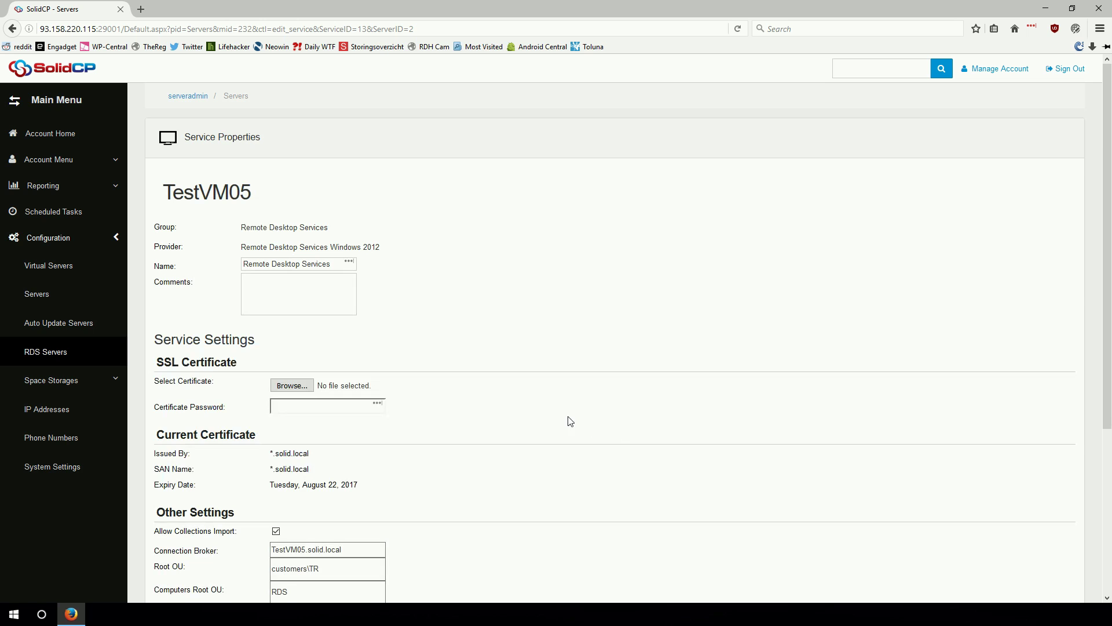
pyautogui.scroll(-2, 569, 422)
pyautogui.scroll(-1, 570, 421)
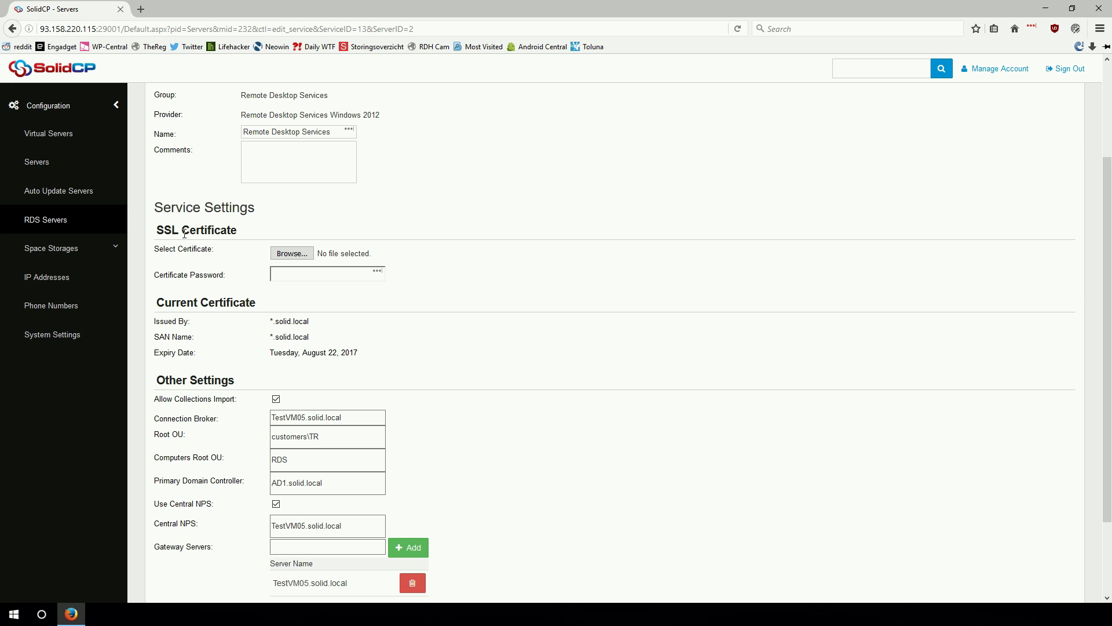
pyautogui.click(194, 273)
pyautogui.scroll(-3, 300, 285)
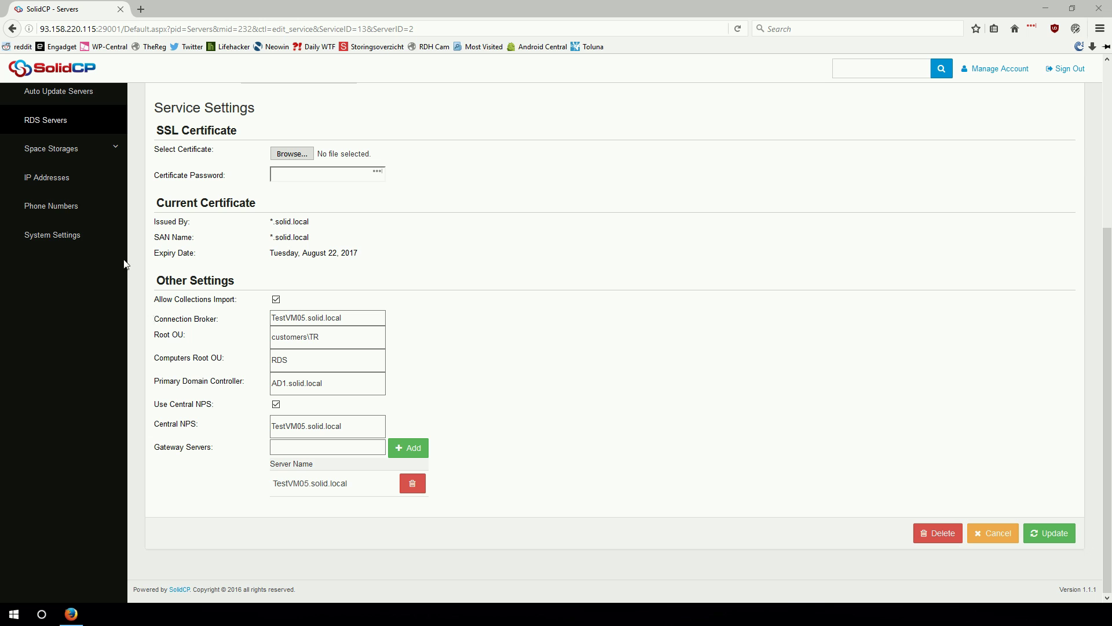
pyautogui.scroll(2, 51, 139)
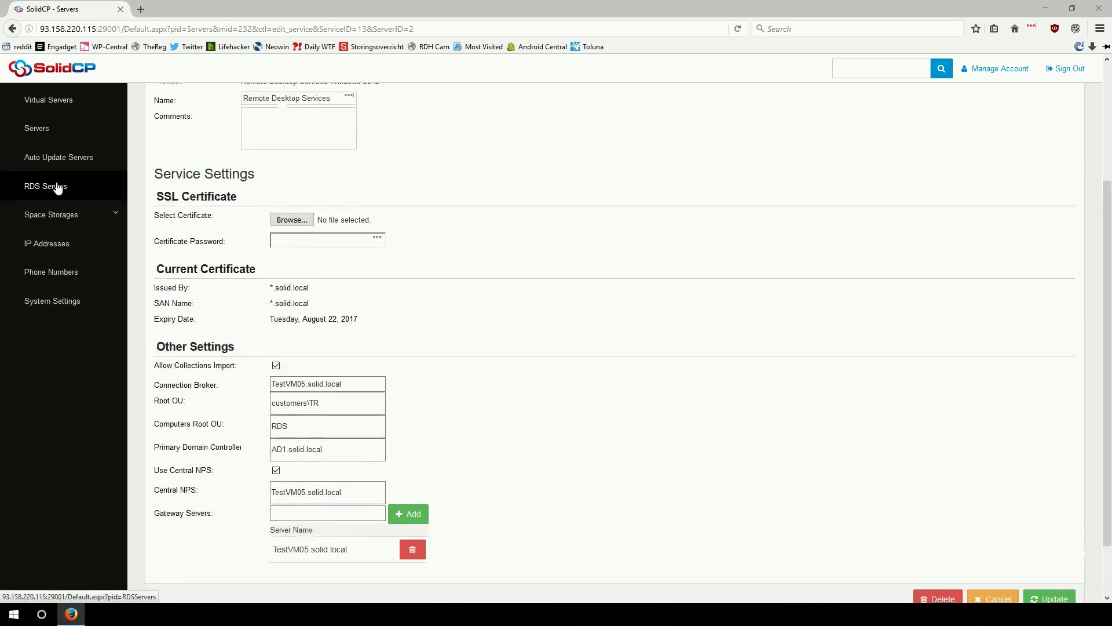
# - Add RDS server Testvm07.solid.local with the comment 'RDS with no Office'
pyautogui.click(57, 187)
pyautogui.scroll(4, 57, 191)
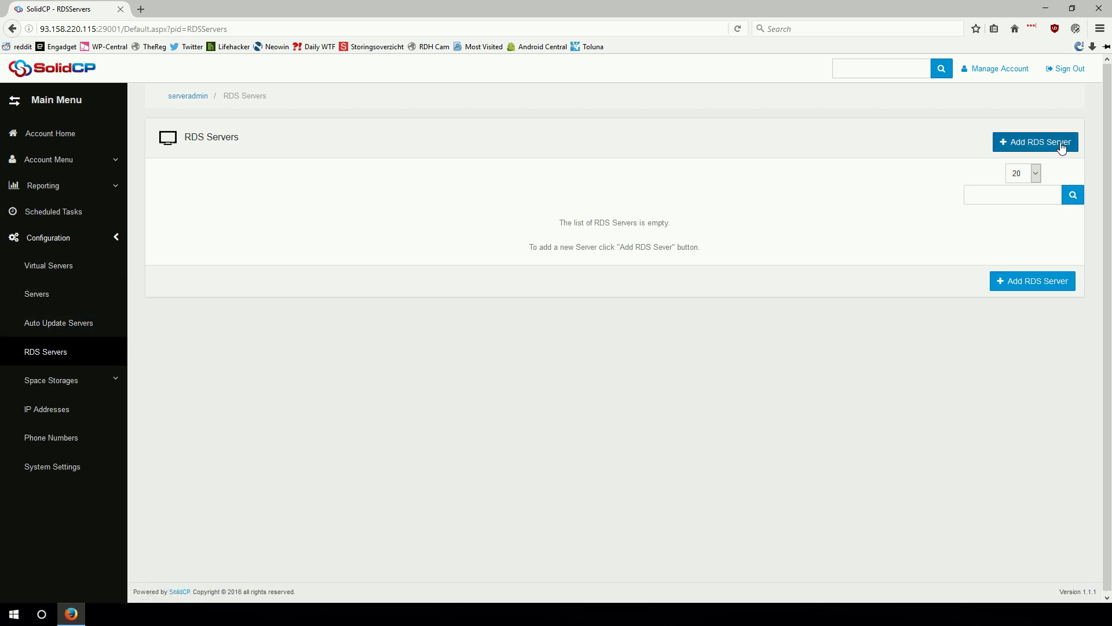
pyautogui.click(1051, 149)
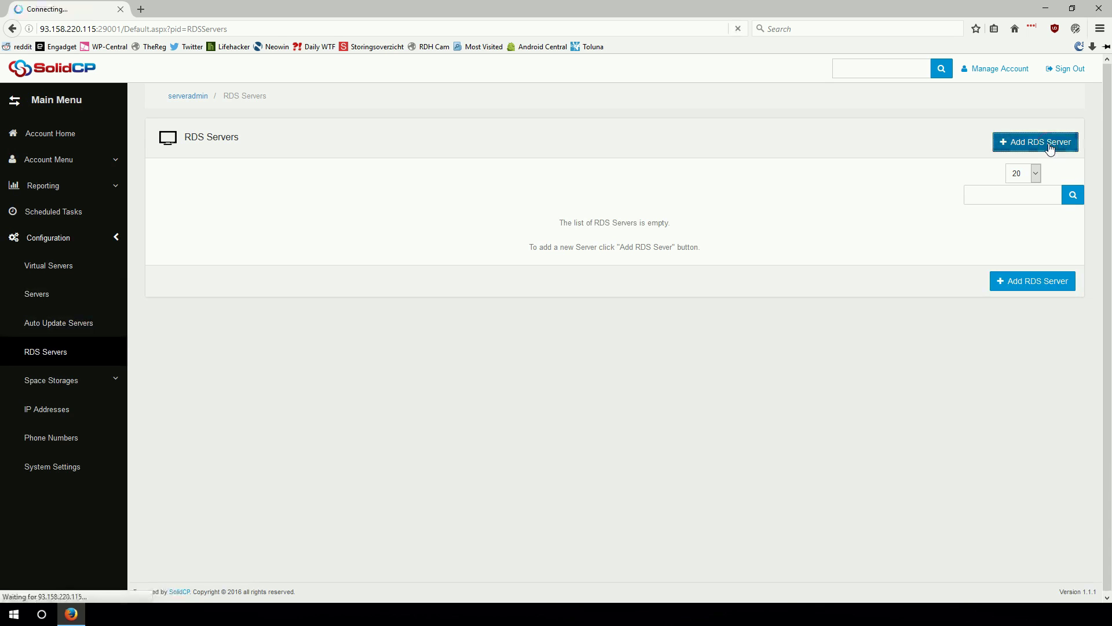
pyautogui.click(383, 194)
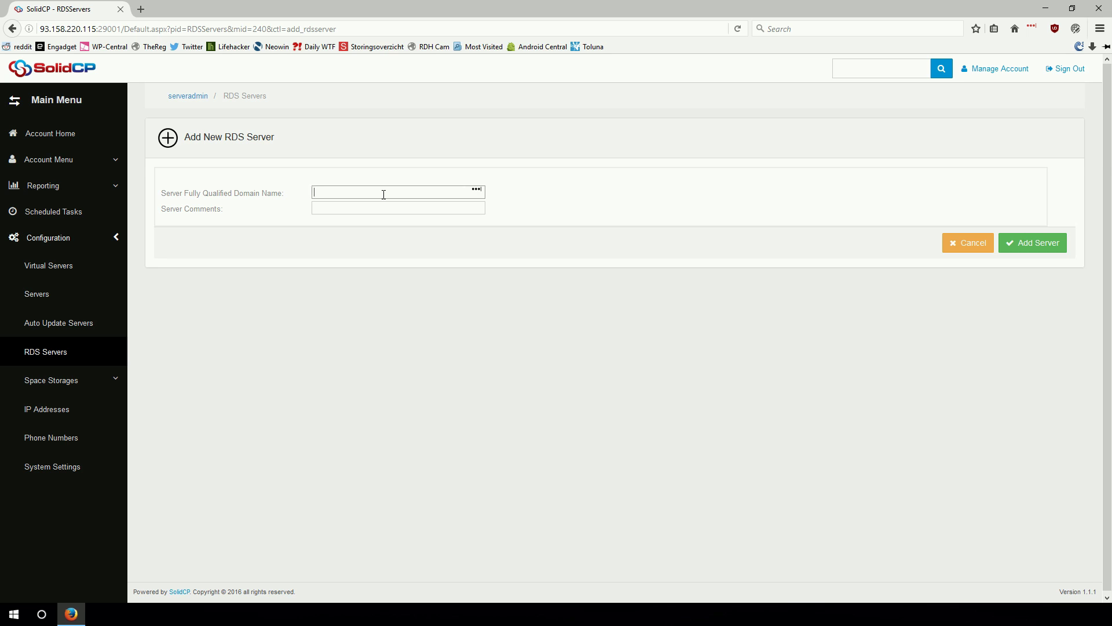
pyautogui.write('Testvm07.solid.local')
pyautogui.click(345, 208)
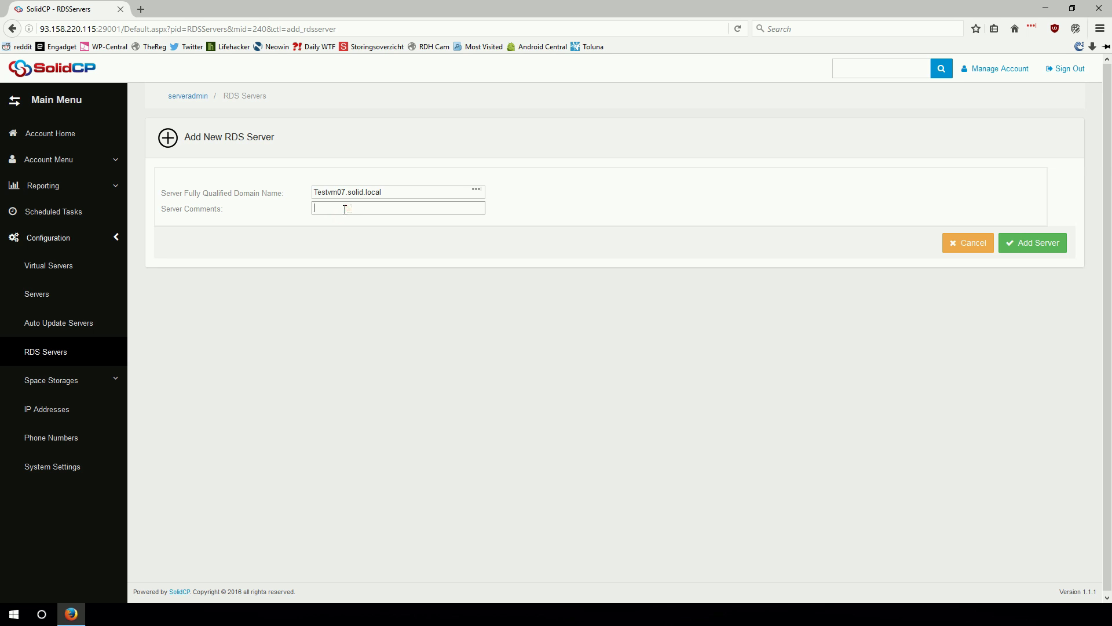
pyautogui.write('RDS with no Office')
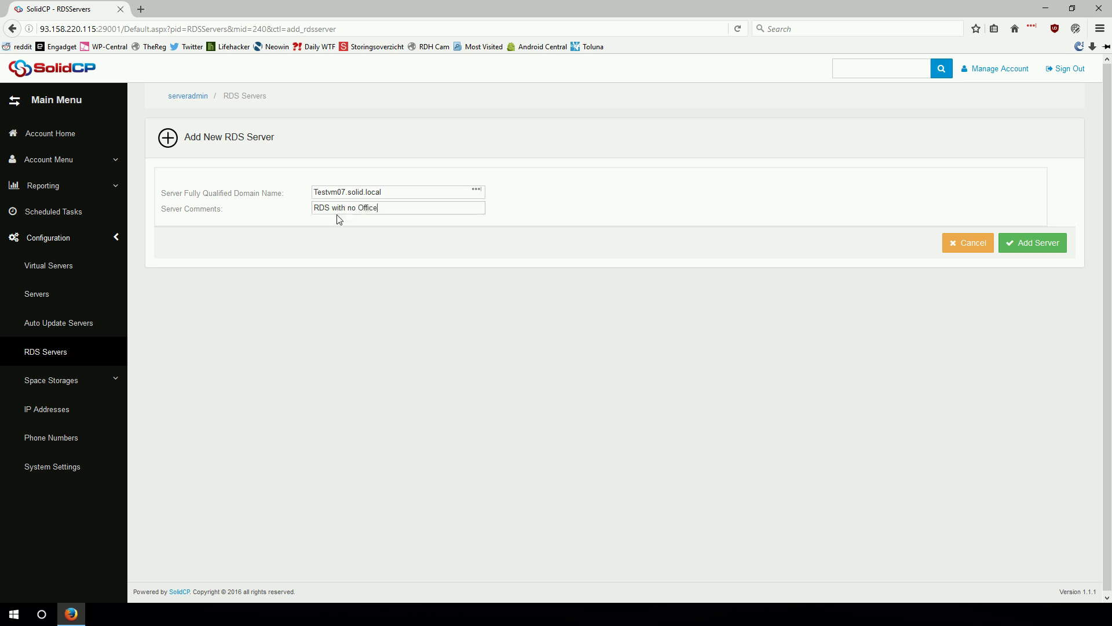
pyautogui.click(1014, 243)
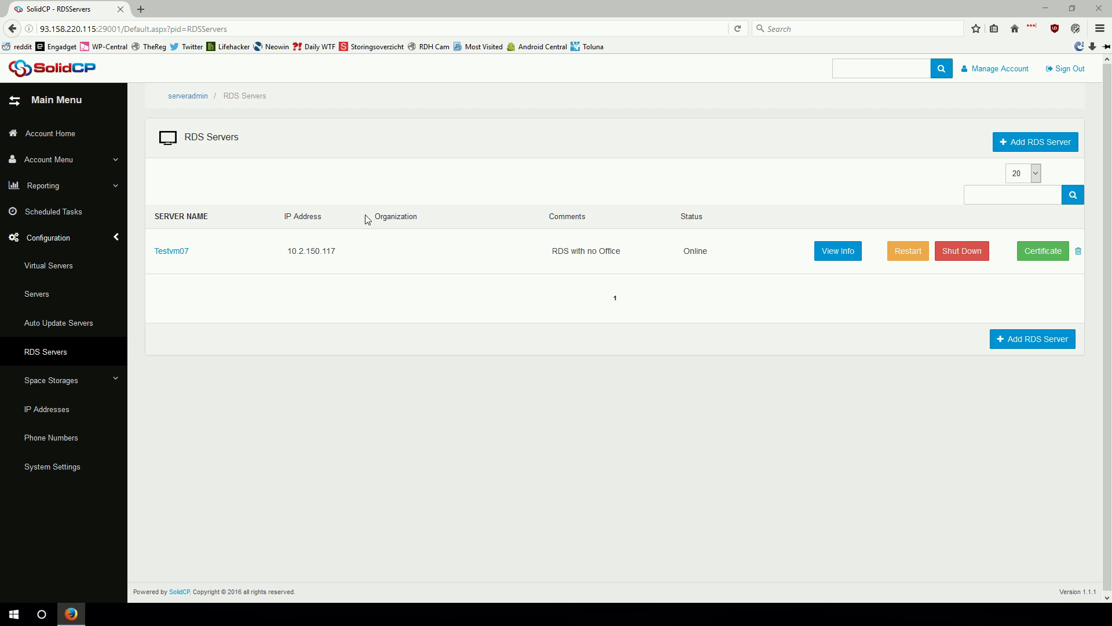
# - Show the Account Menu options once Testvm07 appears in the RDS Servers list
pyautogui.click(105, 160)
# - Assign RDS server Testvm07 to the test customer's ttest2.local hosted organization
pyautogui.click(45, 200)
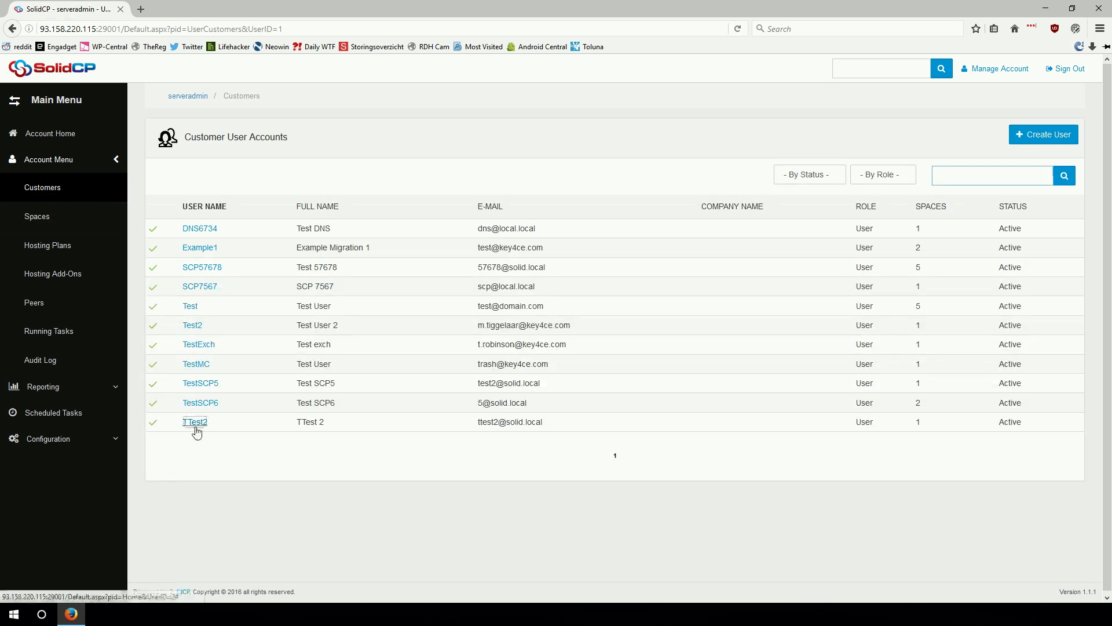
pyautogui.click(195, 424)
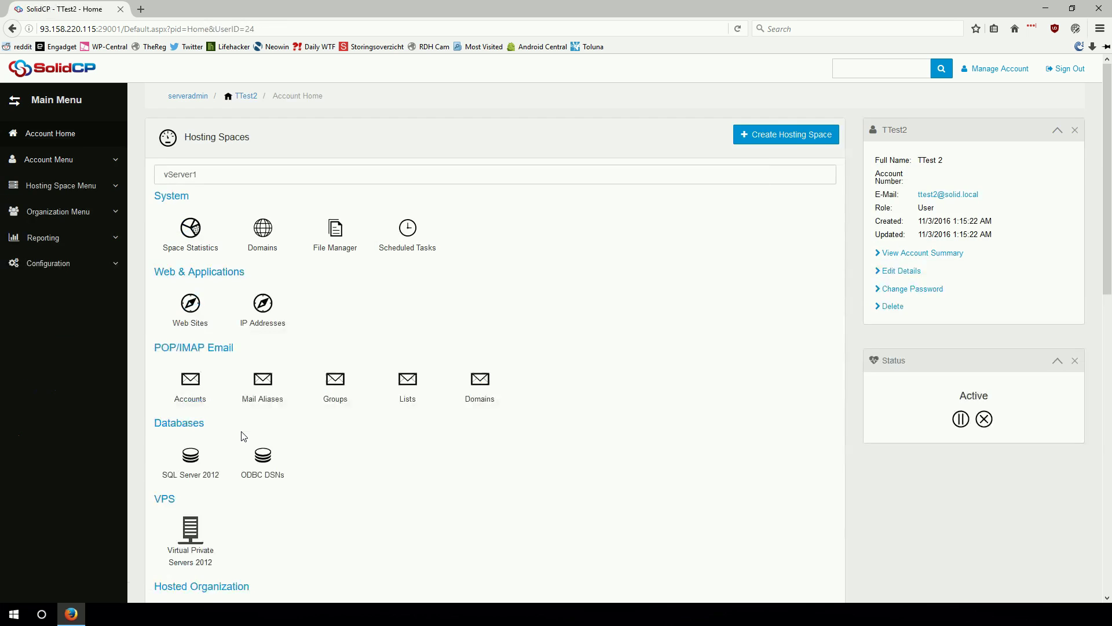
pyautogui.scroll(-5, 398, 485)
pyautogui.scroll(-5, 398, 485)
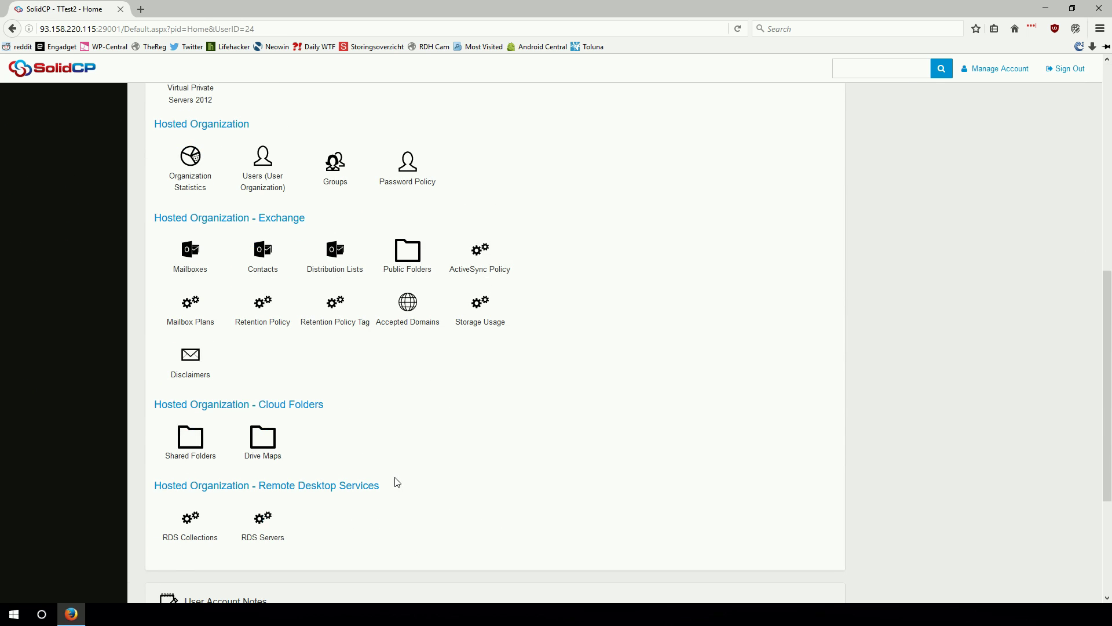
pyautogui.click(259, 524)
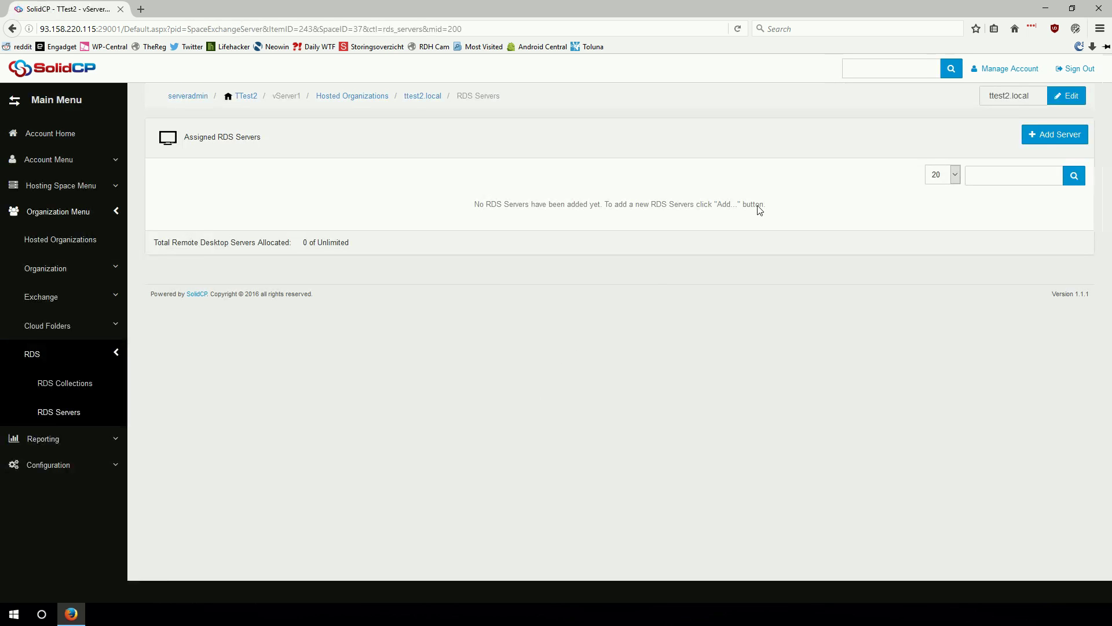
pyautogui.click(1047, 138)
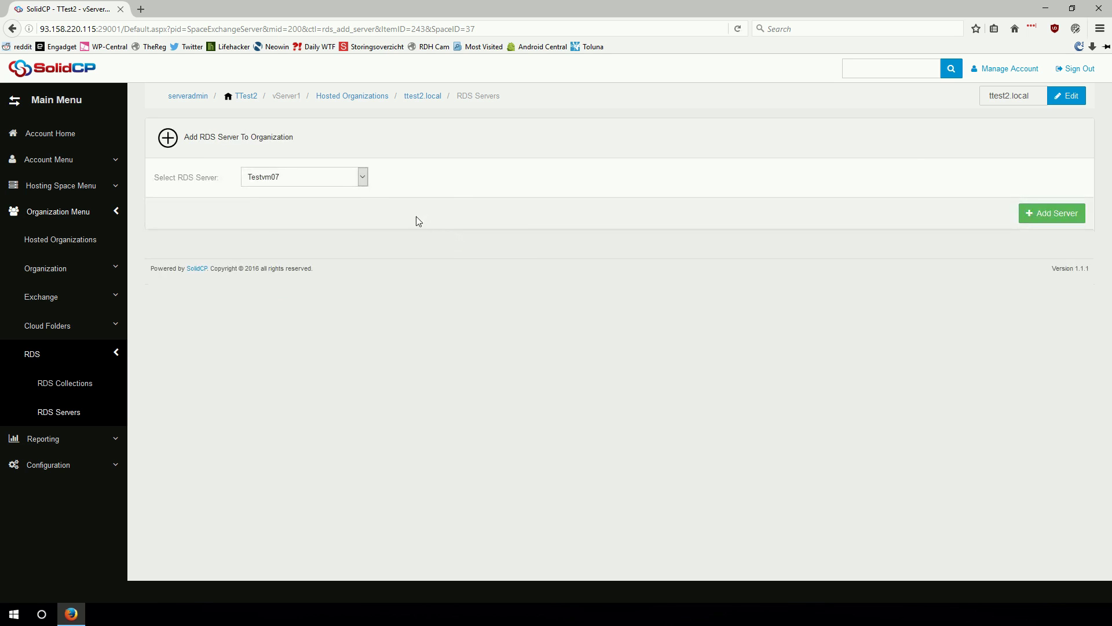
pyautogui.click(362, 177)
pyautogui.click(255, 187)
pyautogui.click(1042, 214)
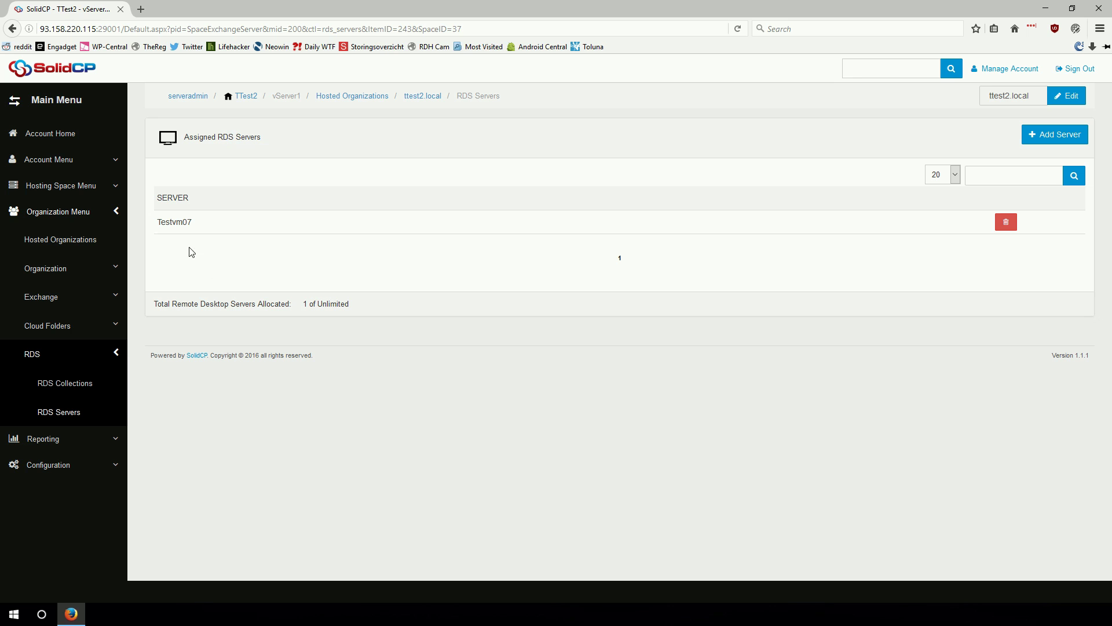
pyautogui.click(63, 397)
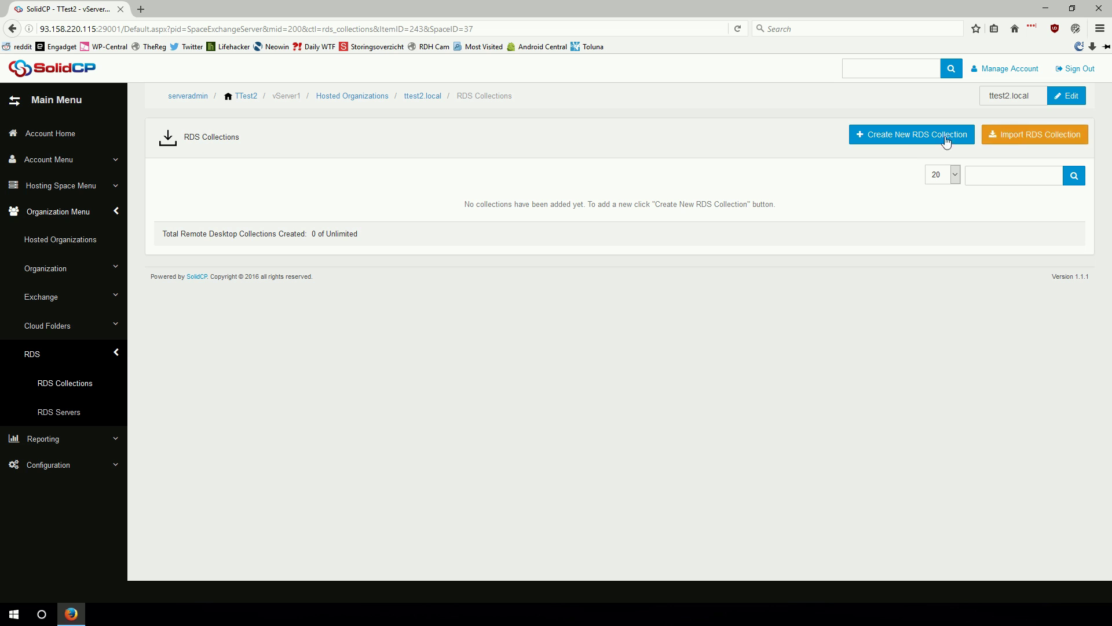
# - Create and save RDS collection TestVM07 with server Testvm07.solid.local
pyautogui.click(905, 140)
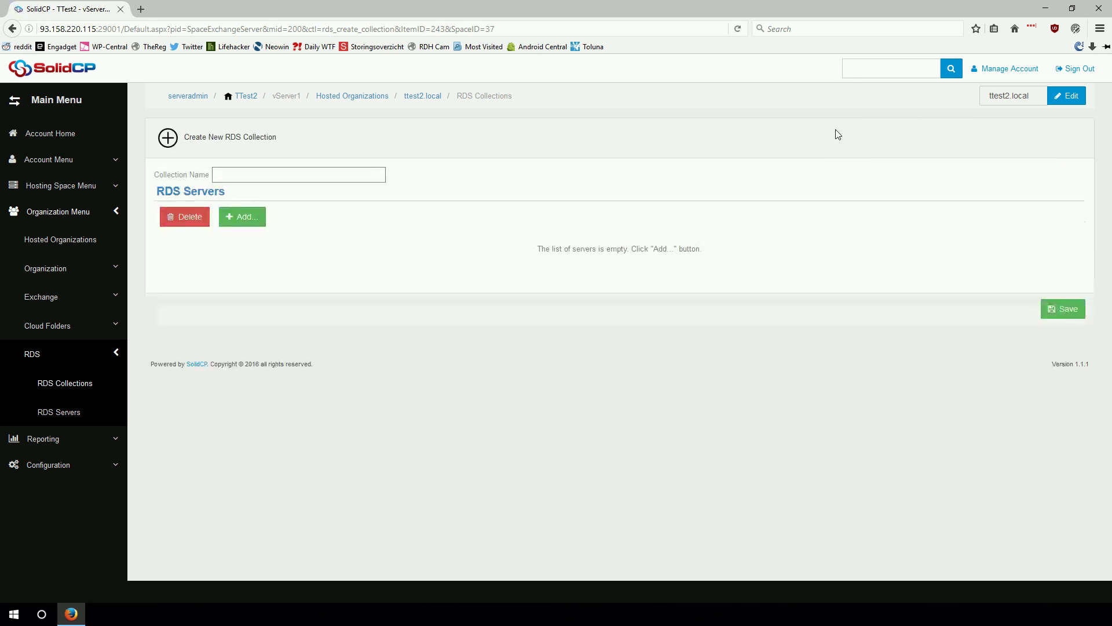
pyautogui.click(272, 180)
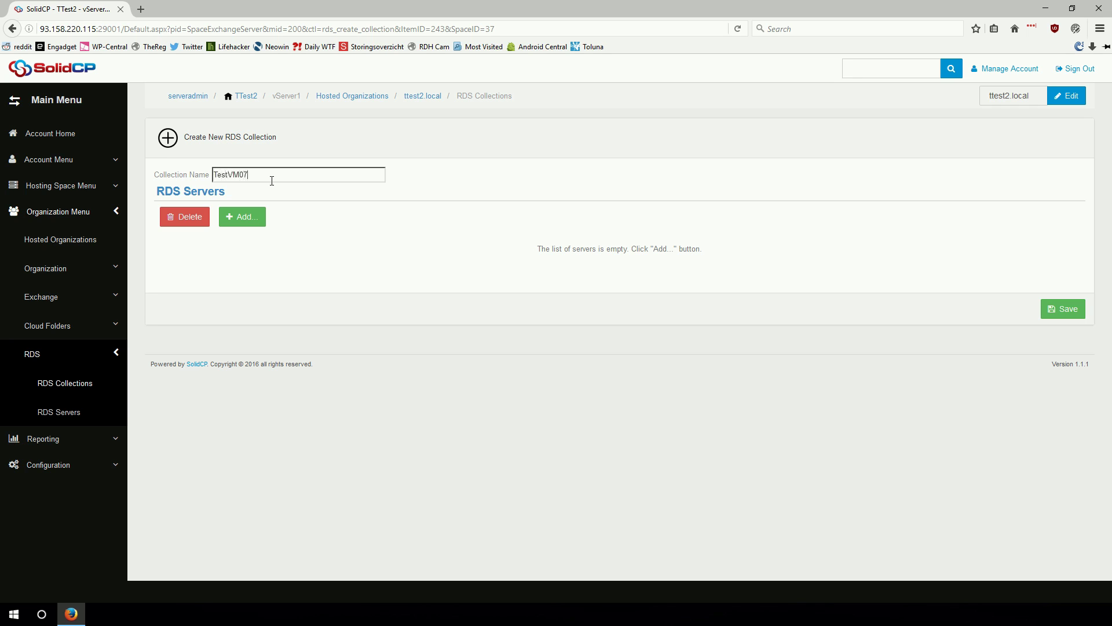
pyautogui.click(255, 218)
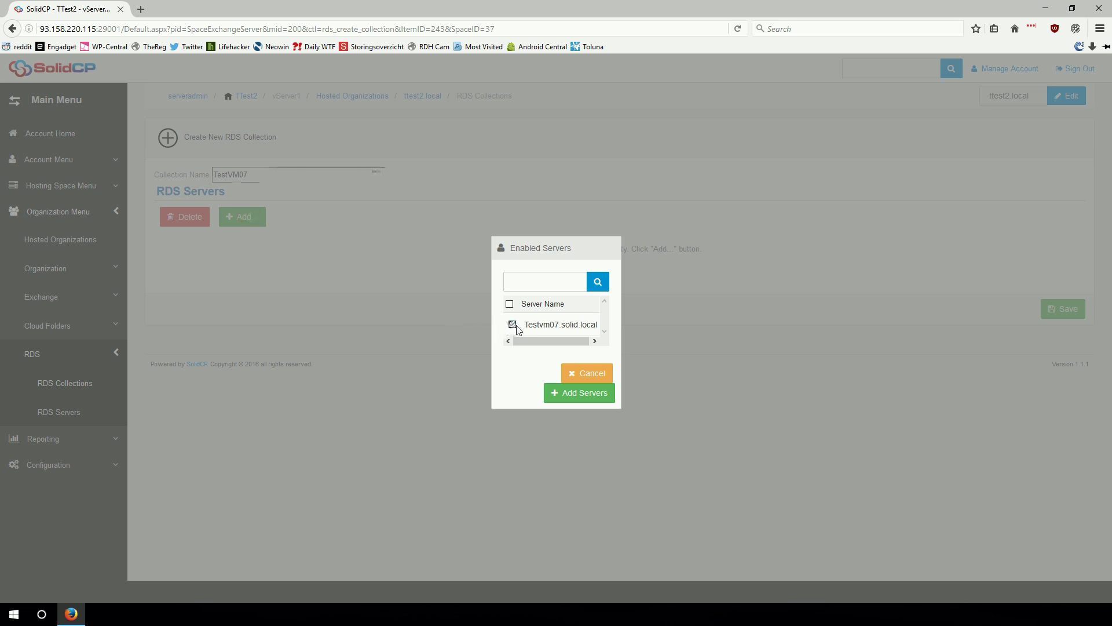
pyautogui.click(512, 324)
pyautogui.click(589, 398)
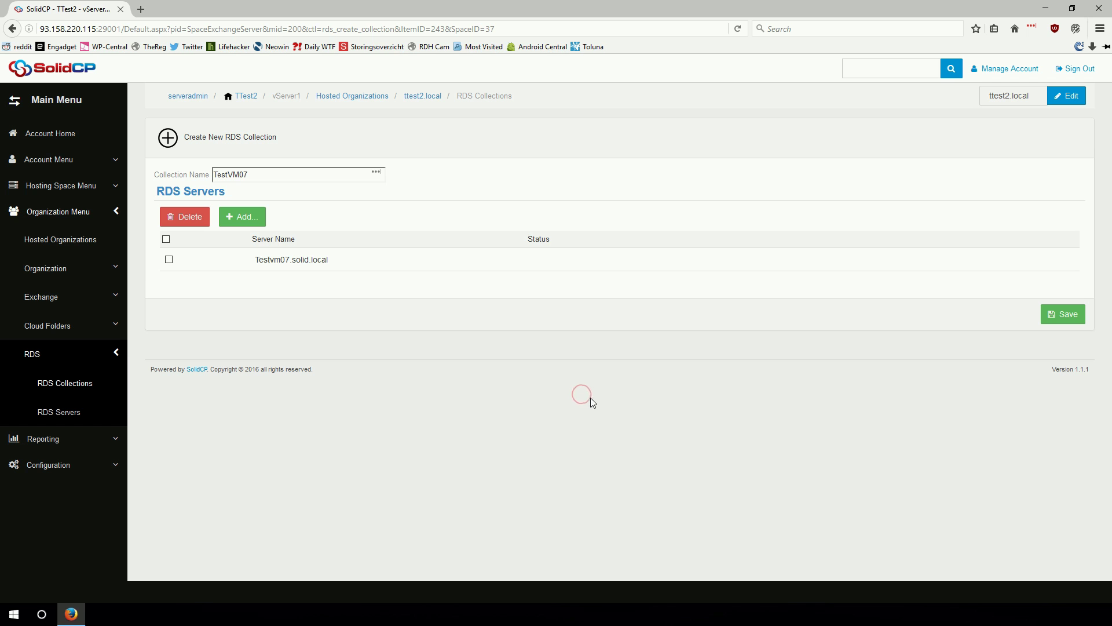
pyautogui.click(1072, 318)
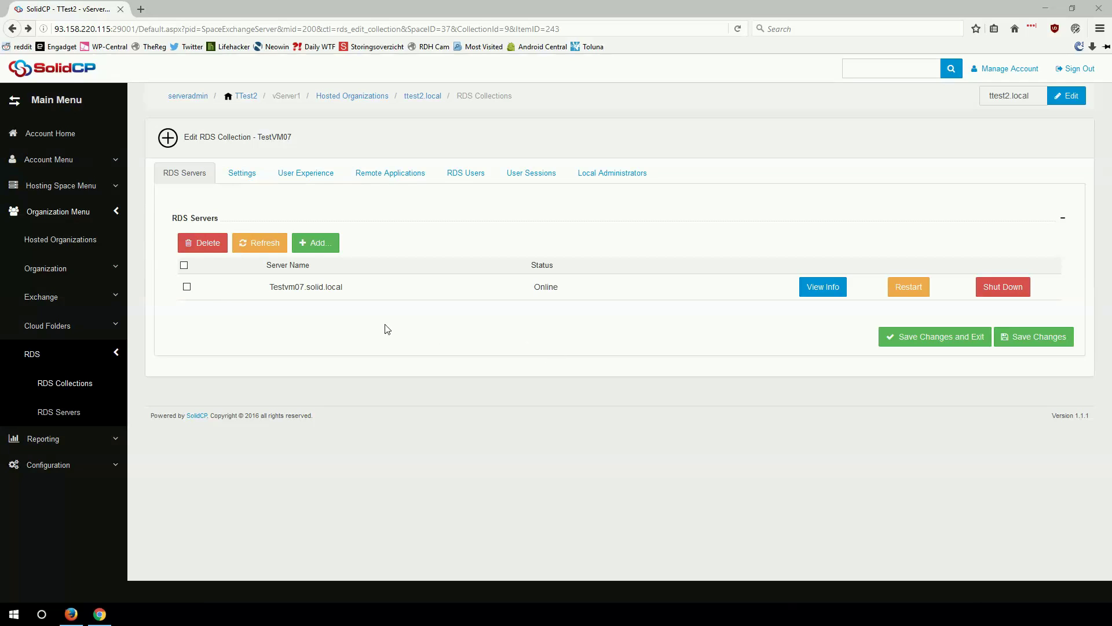
# - Show System Settings' RDS section with Main RDS Controller set to Remote Desktop Services
pyautogui.click(69, 473)
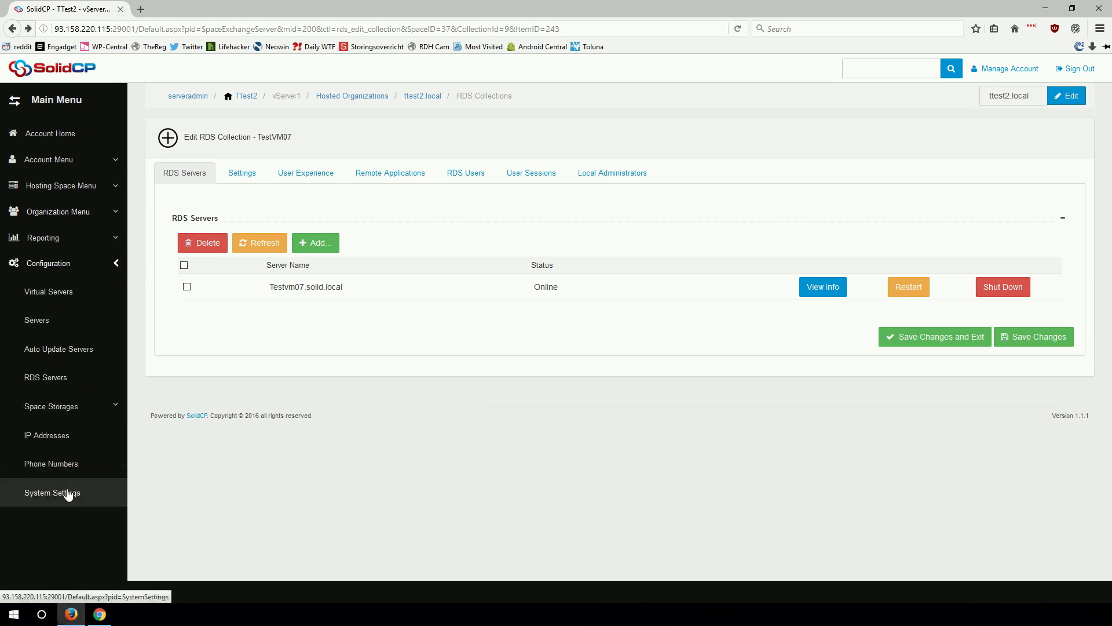
pyautogui.click(67, 493)
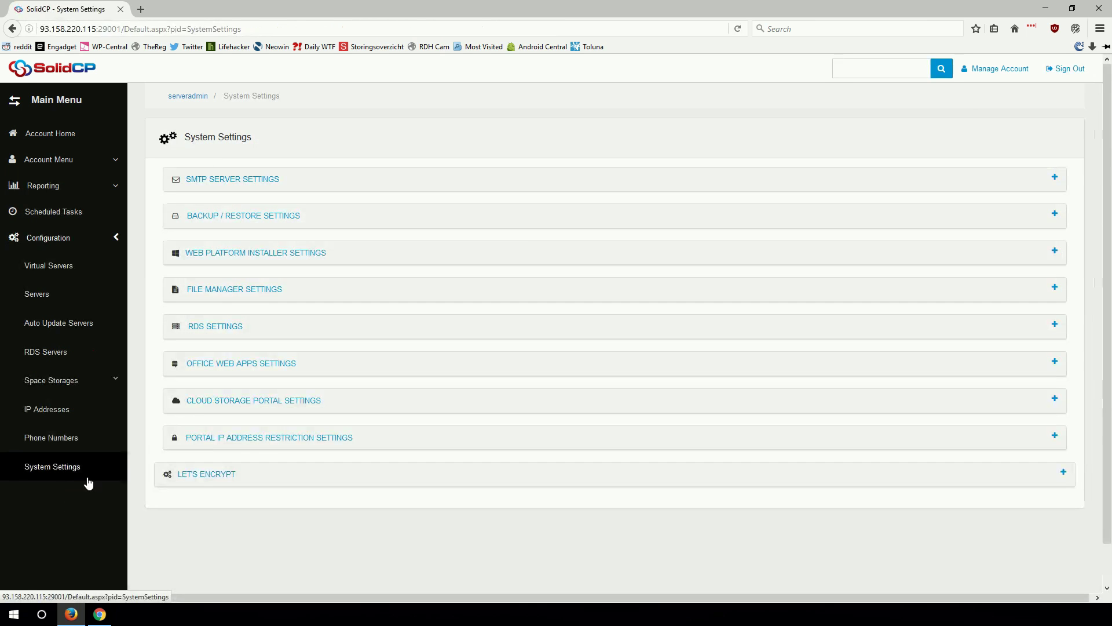
pyautogui.click(239, 329)
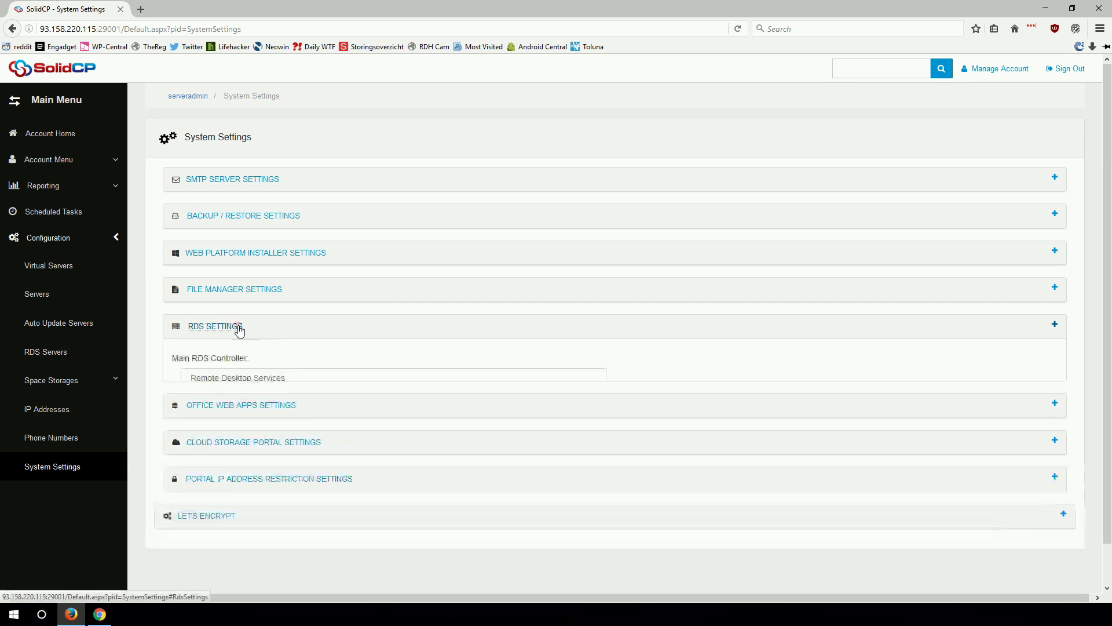